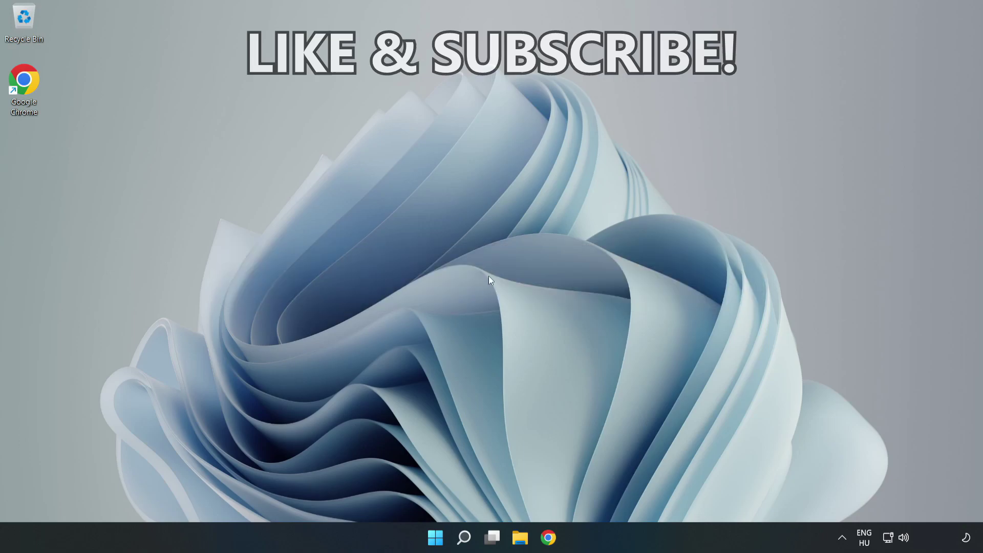
Search for cmd and run Command Prompt as administrator
{"action": "left_click", "coordinate": [465, 539]}
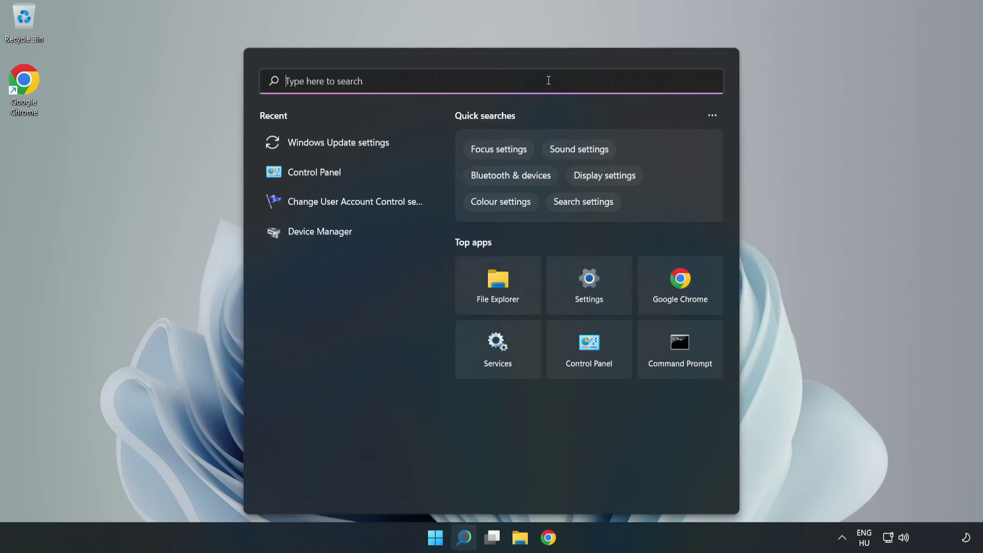
{"action": "type", "text": "cmd"}
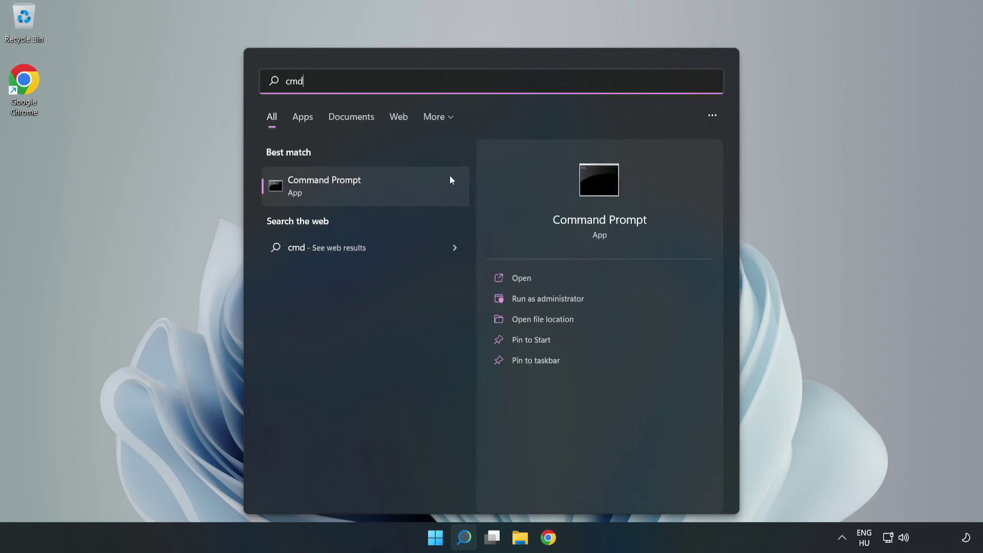
{"action": "right_click", "coordinate": [399, 188]}
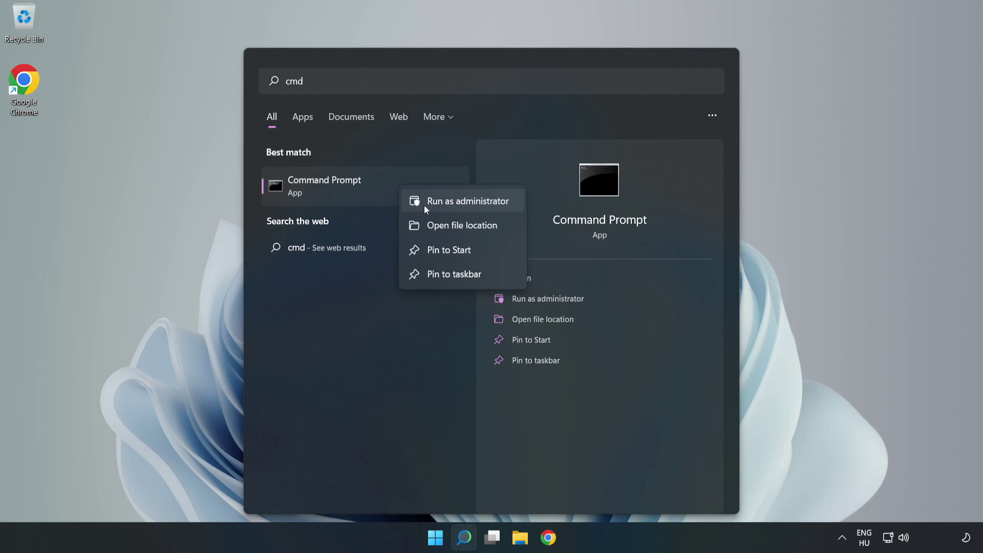
{"action": "left_click", "coordinate": [476, 203]}
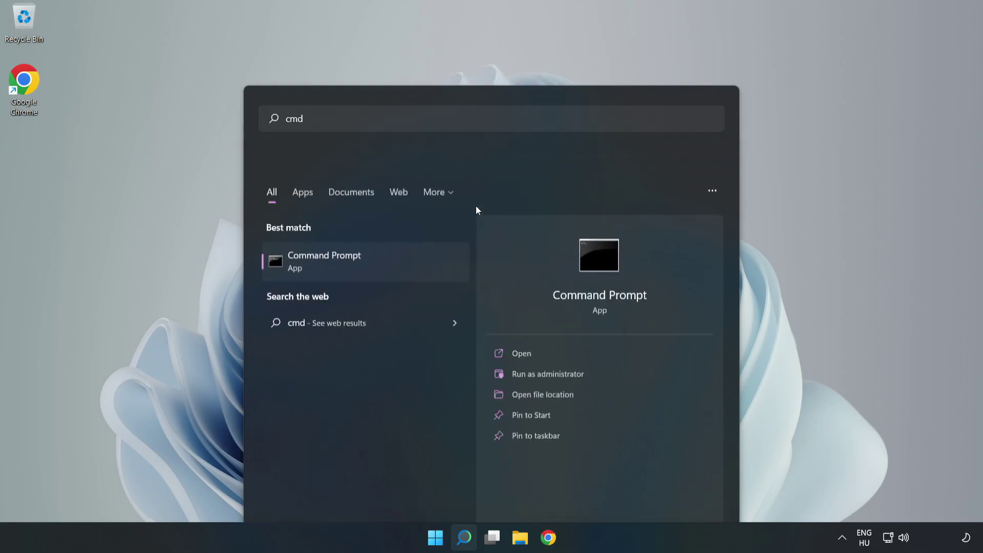
{"action": "left_click_drag", "start_coordinate": [440, 74], "coordinate": [569, 108]}
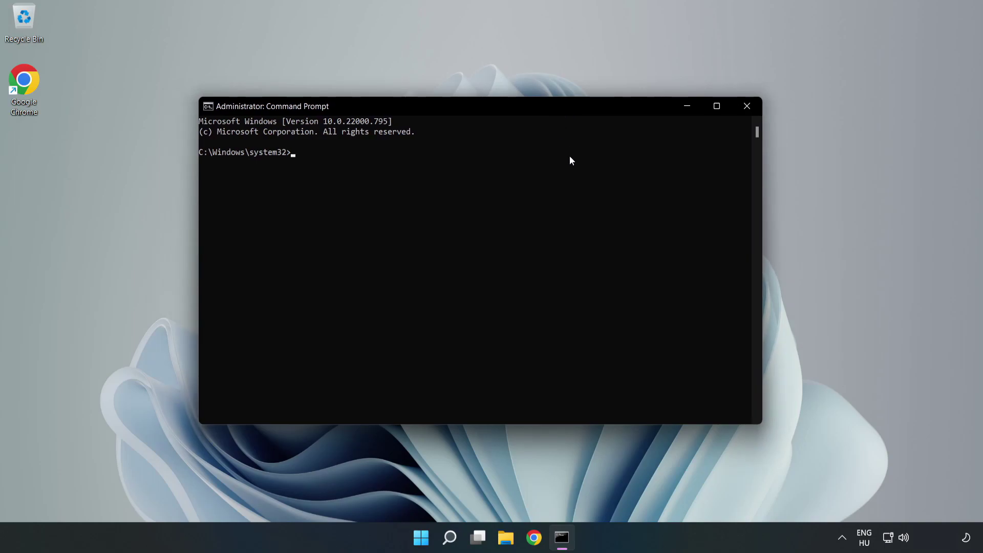
{"action": "type", "text": "ipconfi"}
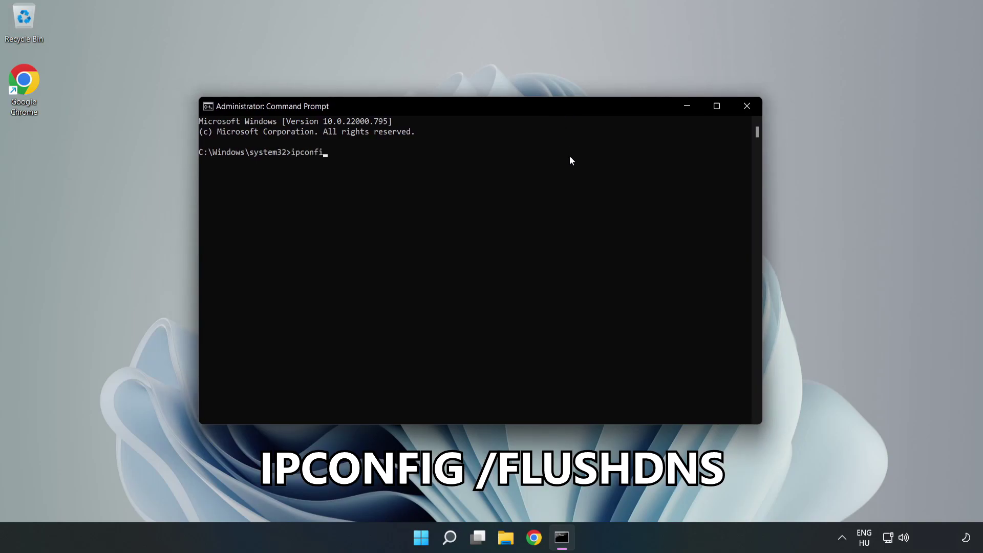
{"action": "type", "text": "g /fl"}
{"action": "type", "text": "ushdns"}
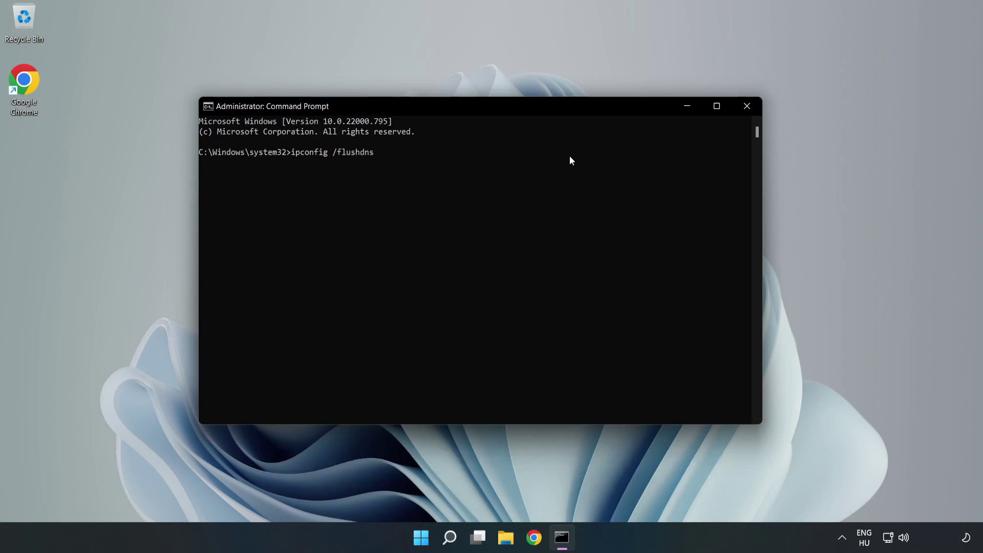
Run ipconfig /flushdns and netsh winsock reset, then exit the console
{"action": "key", "text": "Return"}
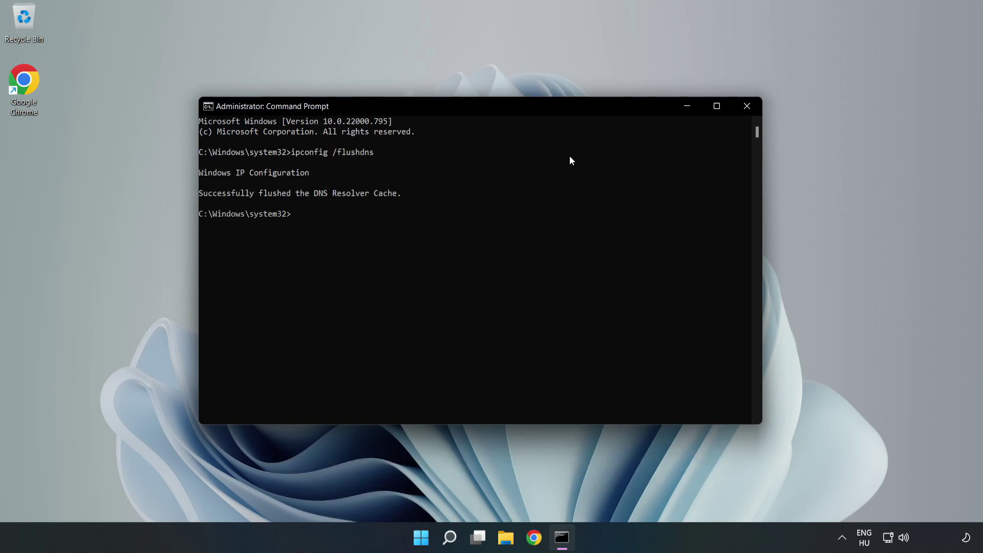
{"action": "type", "text": "nets"}
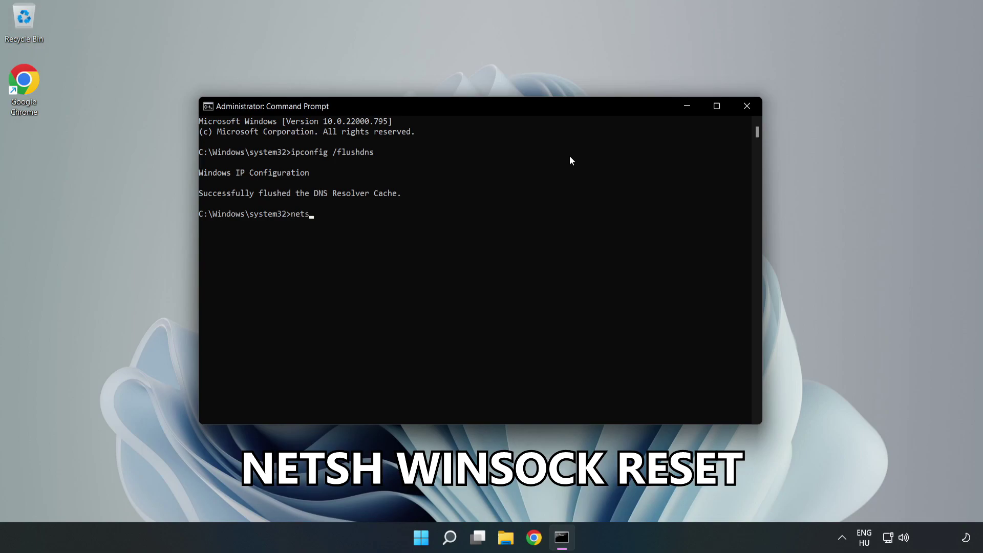
{"action": "type", "text": "h winso"}
{"action": "type", "text": "ck reset"}
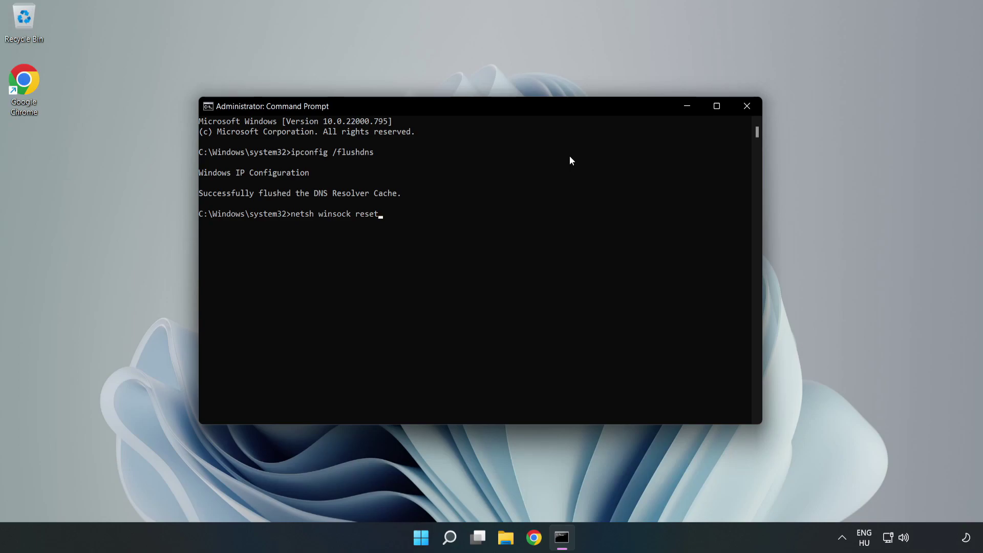
{"action": "key", "text": "Return"}
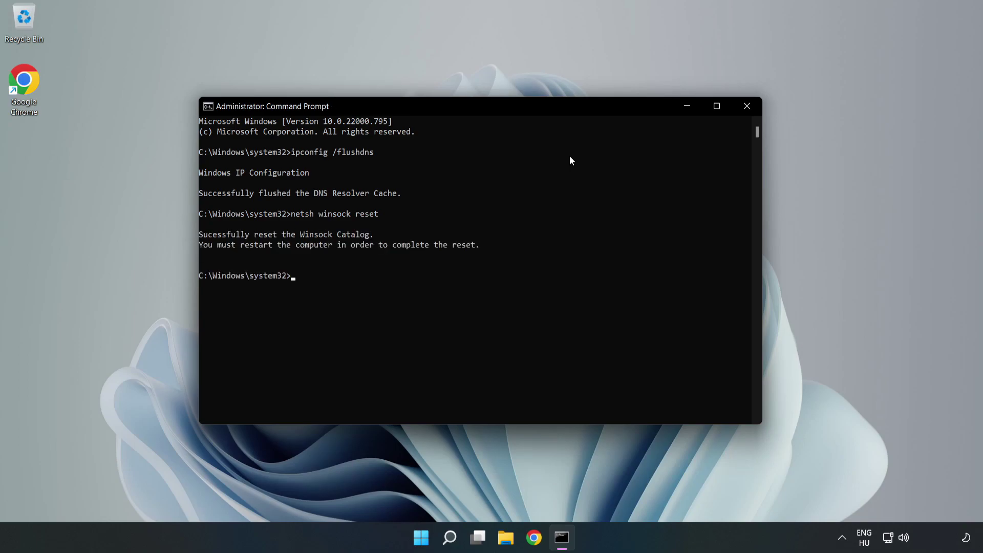
{"action": "type", "text": "e"}
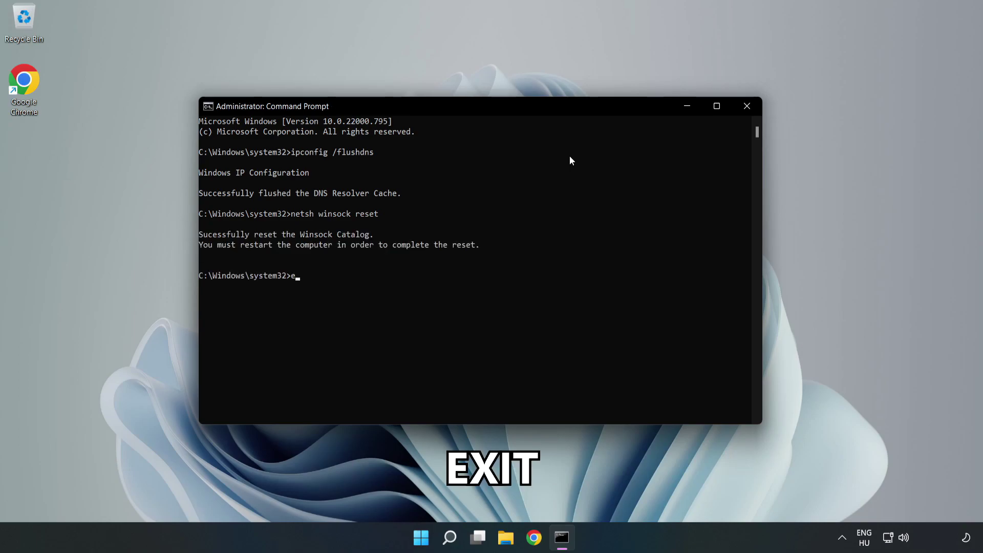
{"action": "type", "text": "xit"}
{"action": "key", "text": "Return"}
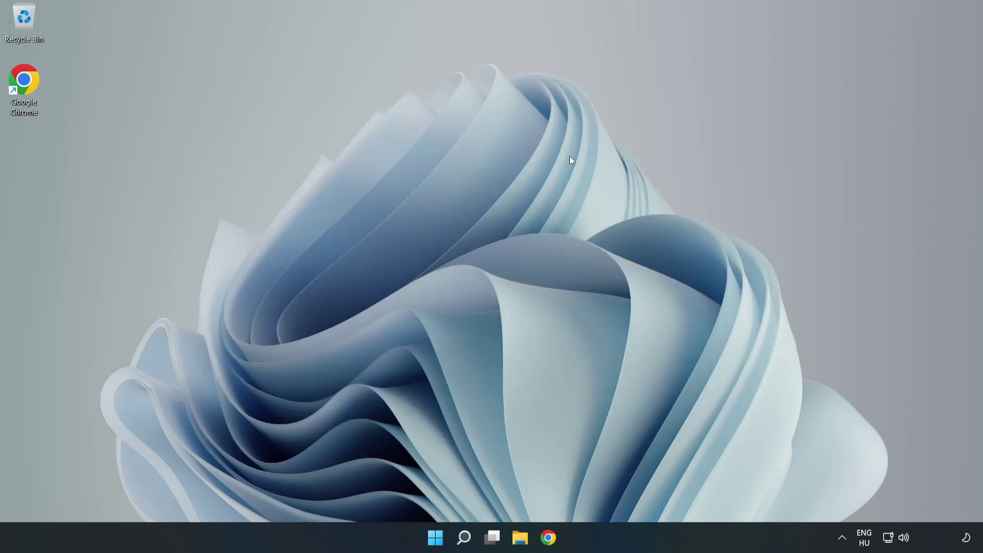
From the network tray icon, go to Network & internet's Advanced network settings
{"action": "right_click", "coordinate": [890, 539]}
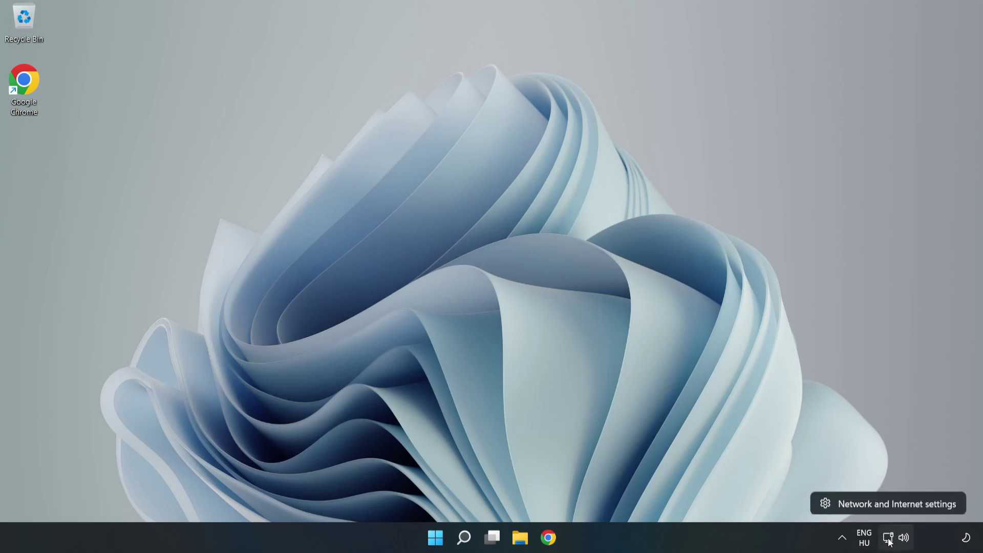
{"action": "left_click", "coordinate": [889, 503]}
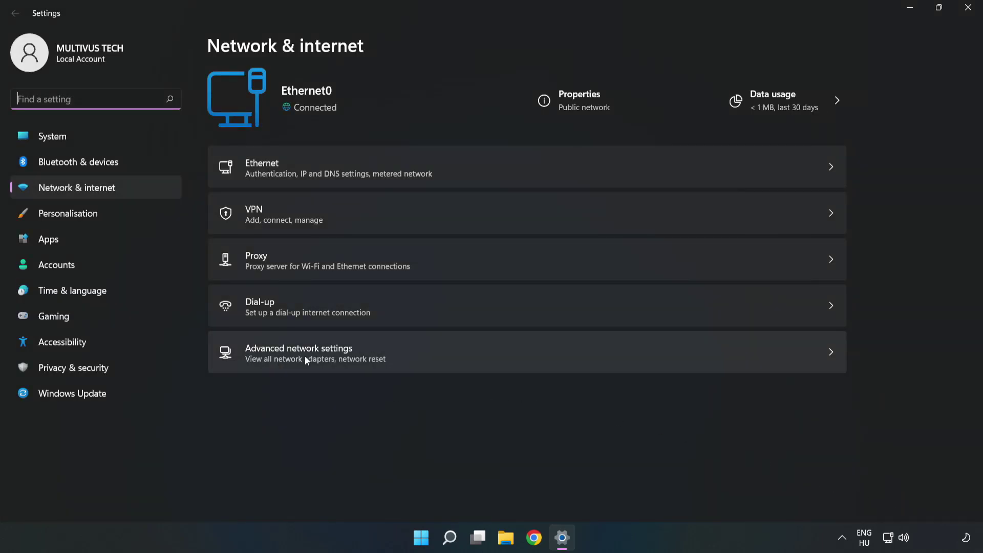
{"action": "left_click", "coordinate": [427, 364]}
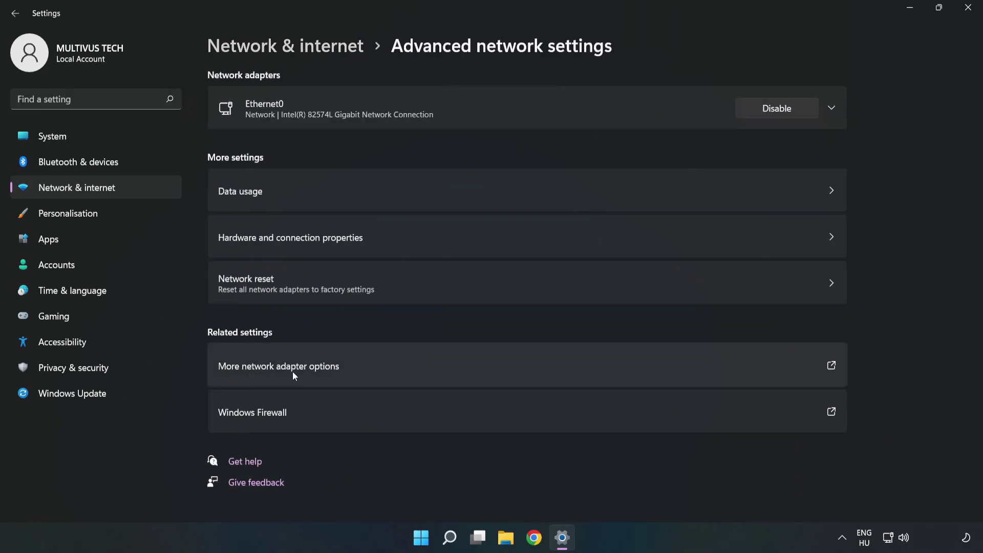
Open Ethernet0's Properties and select Internet Protocol Version 4 (TCP/IPv4)
{"action": "left_click", "coordinate": [407, 367]}
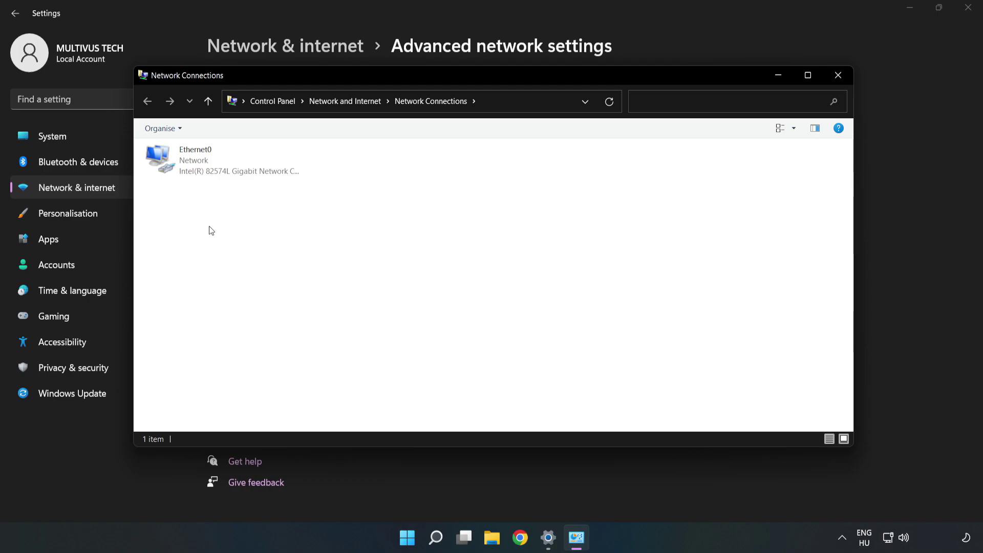
{"action": "left_click", "coordinate": [180, 167]}
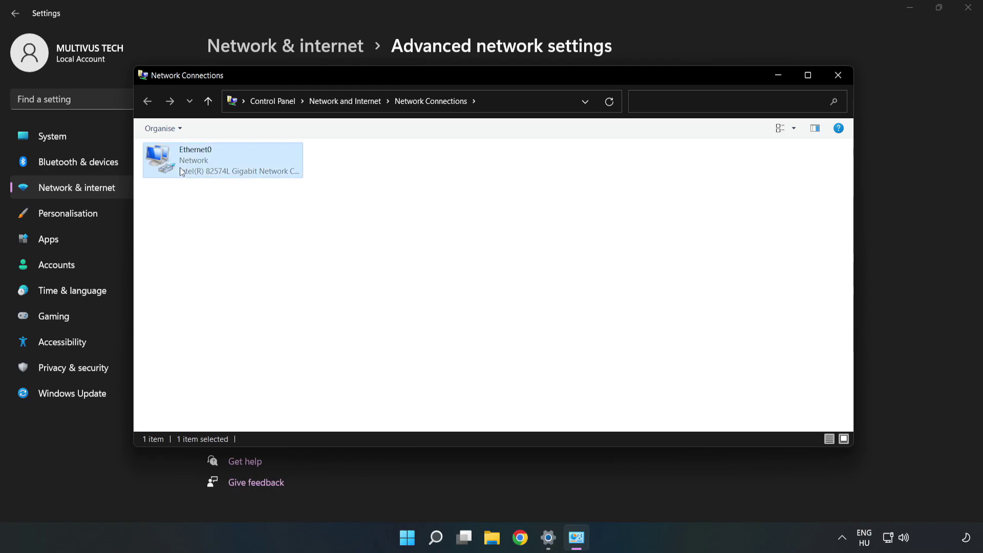
{"action": "right_click", "coordinate": [246, 165]}
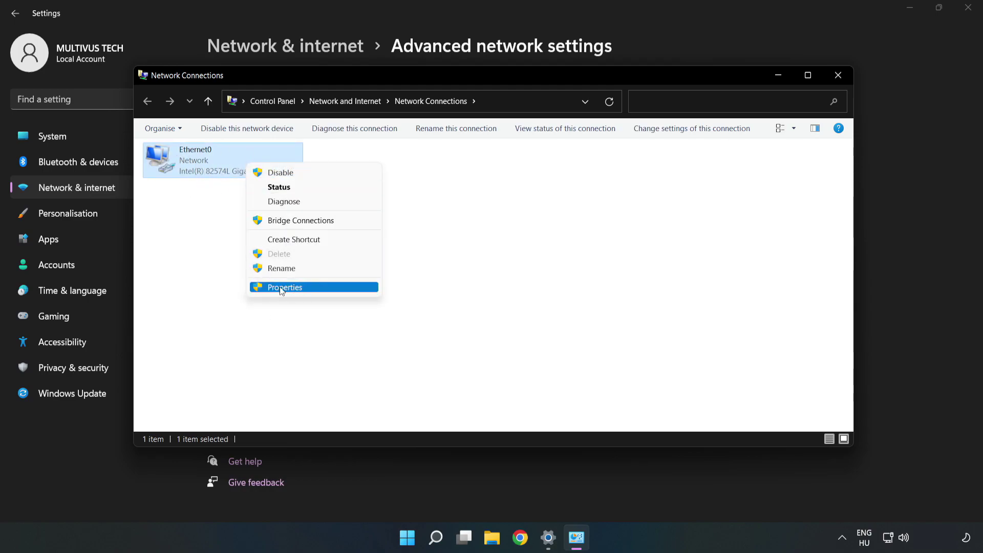
{"action": "left_click", "coordinate": [306, 287]}
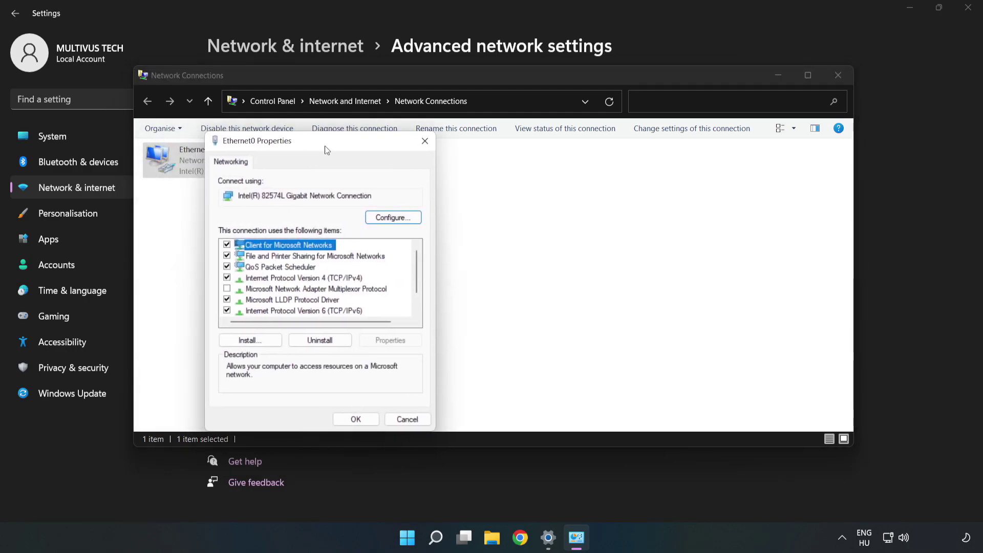
{"action": "left_click_drag", "start_coordinate": [268, 146], "coordinate": [470, 139]}
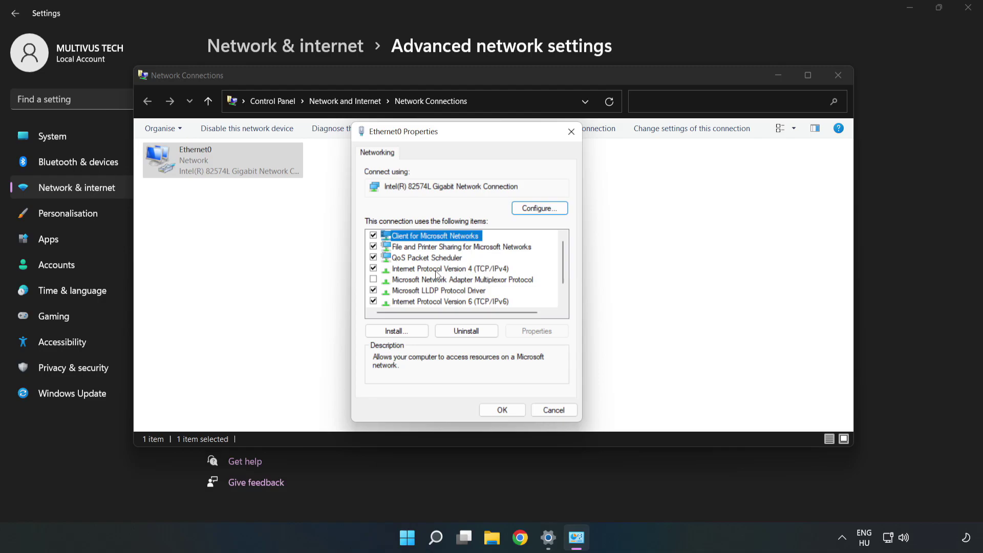
{"action": "left_click", "coordinate": [384, 270]}
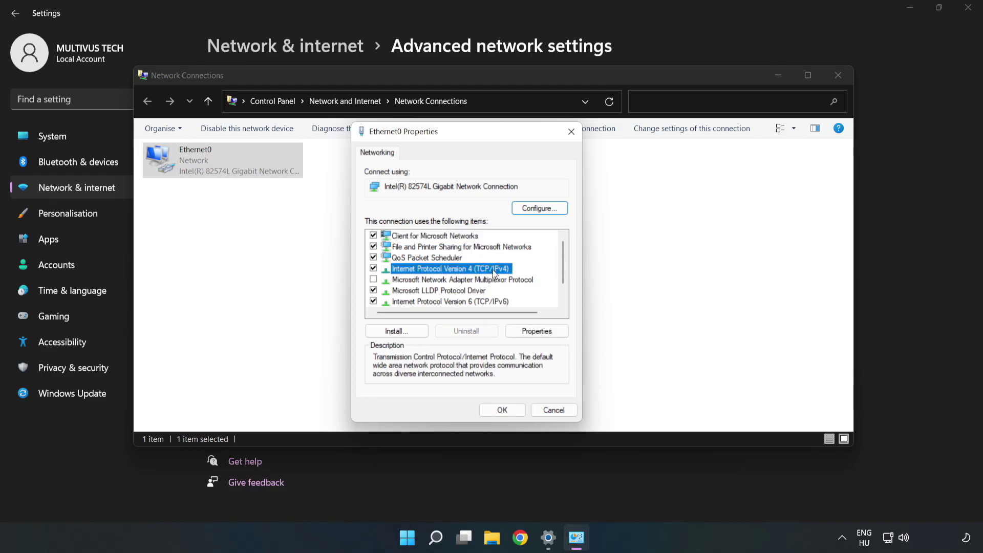
Set Ethernet0's IPv4 preferred DNS to 8.8.8.8 and alternate DNS to 8.8.4.4
{"action": "left_click", "coordinate": [543, 331]}
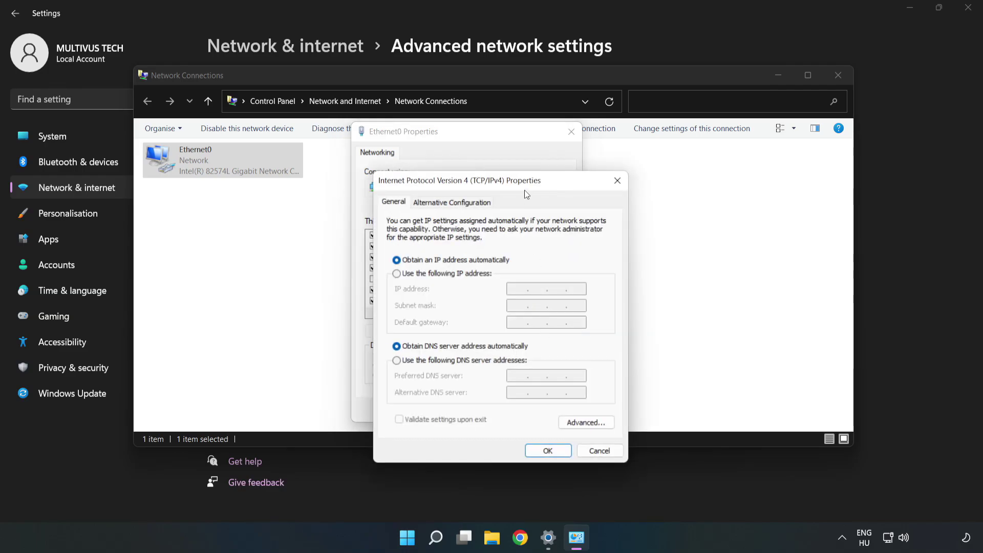
{"action": "left_click_drag", "start_coordinate": [526, 193], "coordinate": [487, 137]}
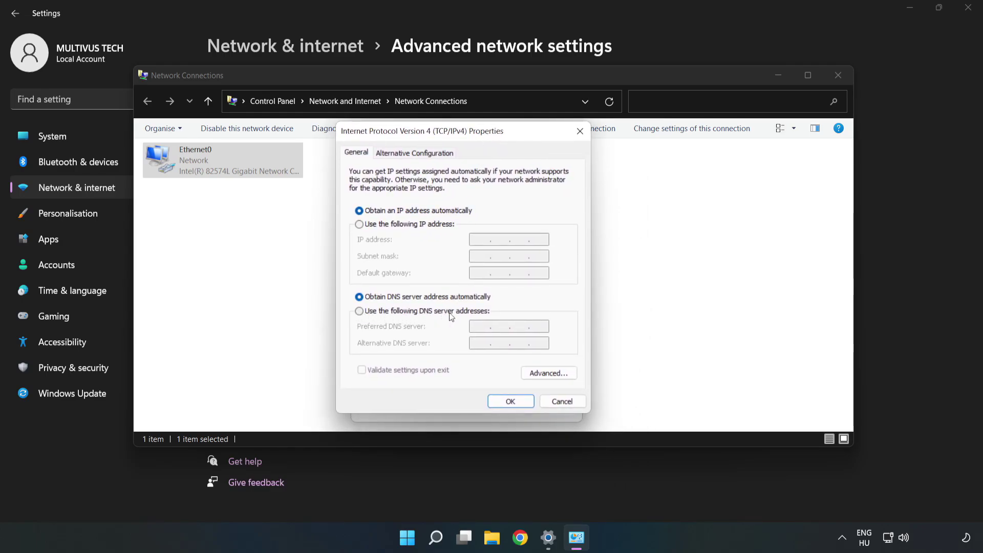
{"action": "left_click", "coordinate": [403, 317]}
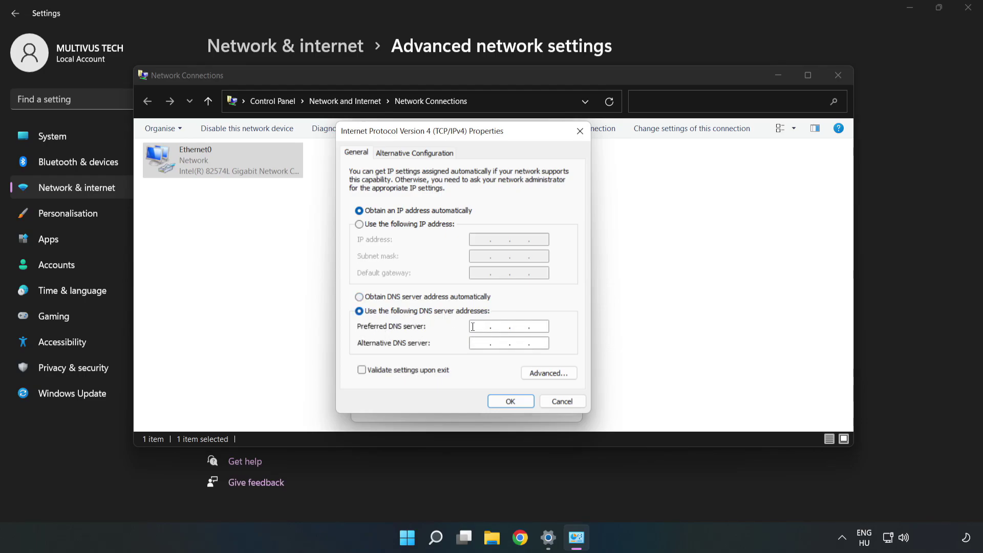
{"action": "type", "text": "8."}
{"action": "type", "text": "8.8.8"}
{"action": "left_click", "coordinate": [480, 343]}
{"action": "type", "text": "8"}
{"action": "type", "text": ".8"}
{"action": "left_click", "coordinate": [511, 404]}
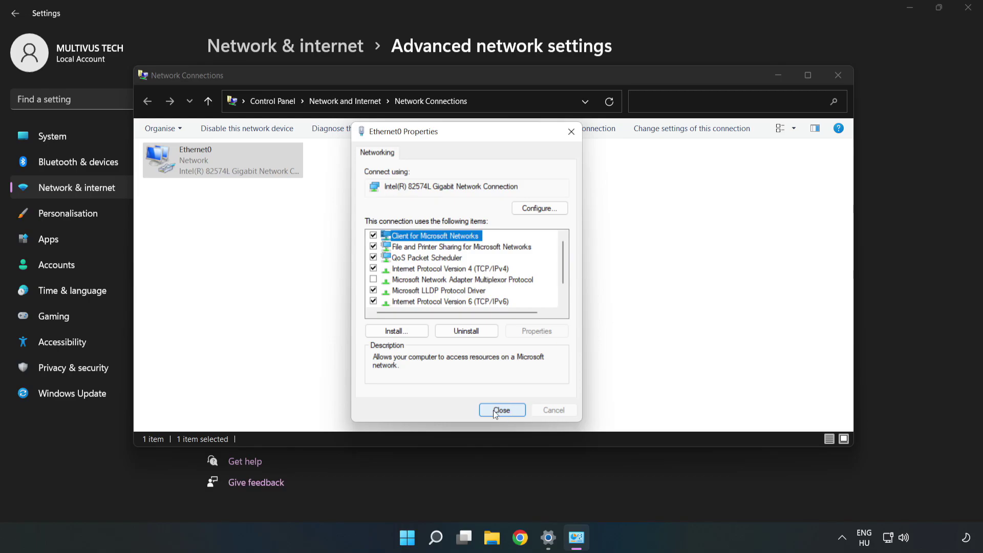
Close Ethernet0 Properties, Network Connections and Settings, then show the Start menu power options
{"action": "left_click", "coordinate": [502, 410]}
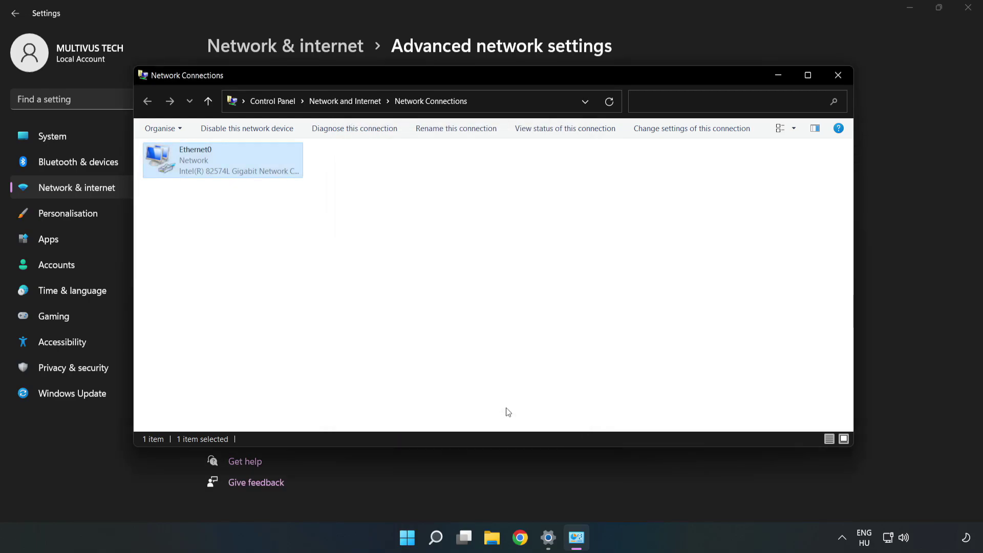
{"action": "left_click", "coordinate": [839, 78]}
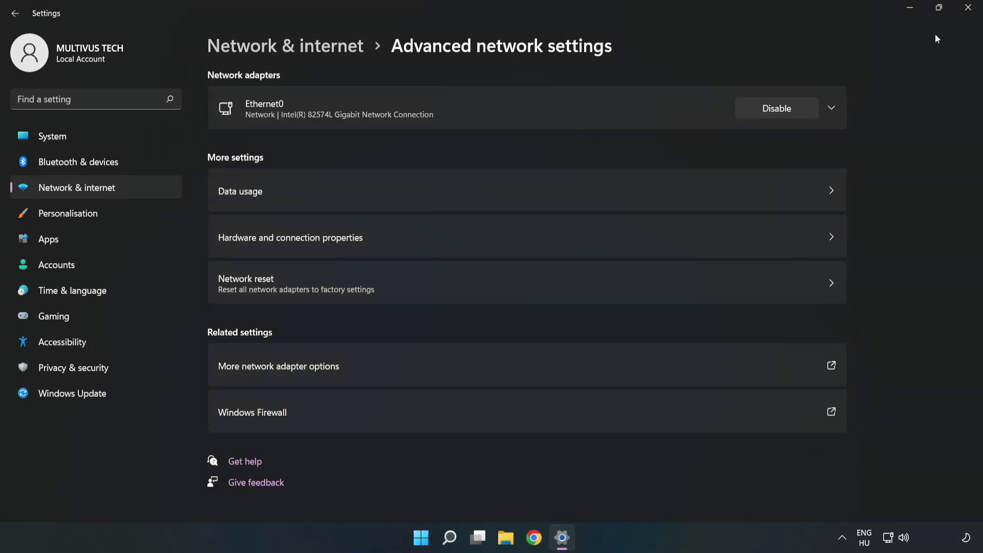
{"action": "left_click", "coordinate": [968, 9]}
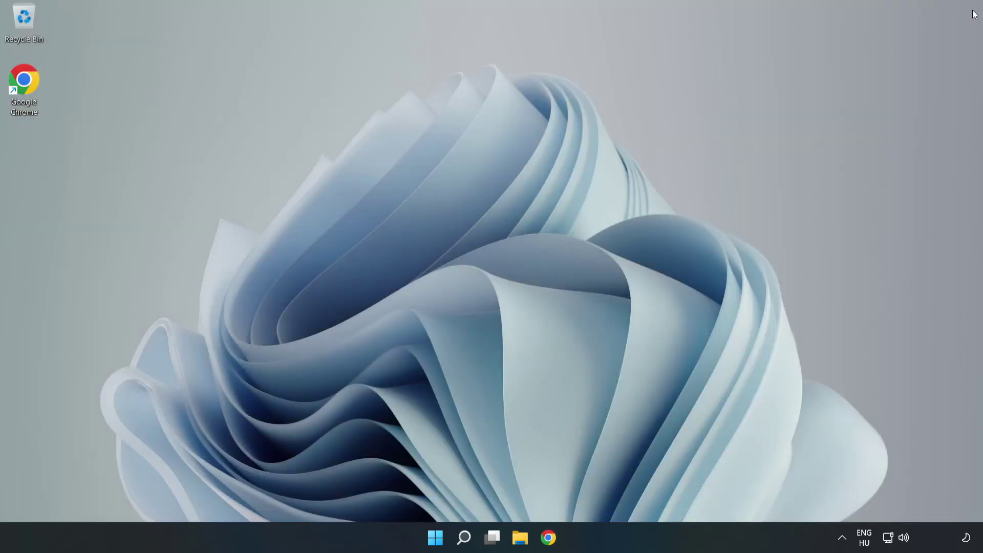
{"action": "left_click", "coordinate": [435, 539]}
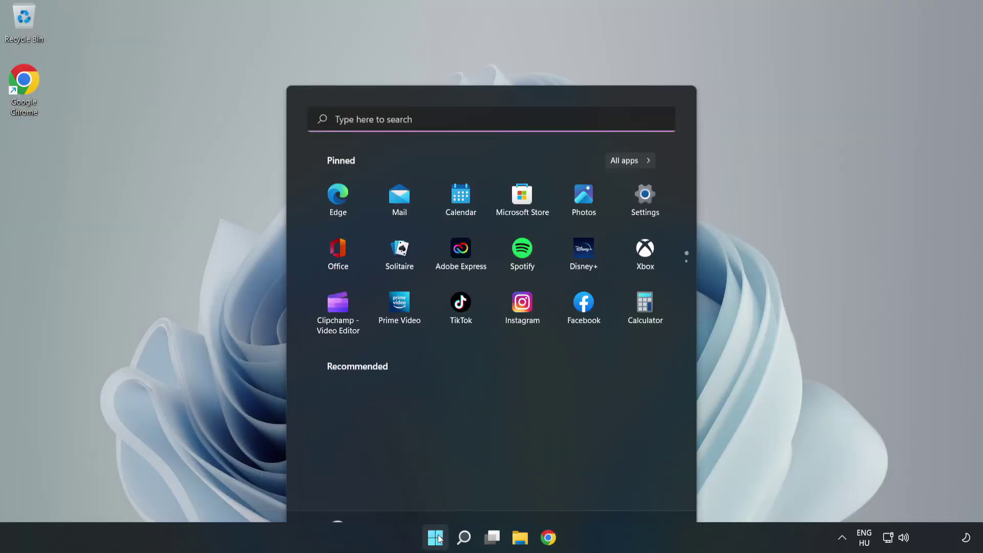
{"action": "left_click", "coordinate": [650, 495]}
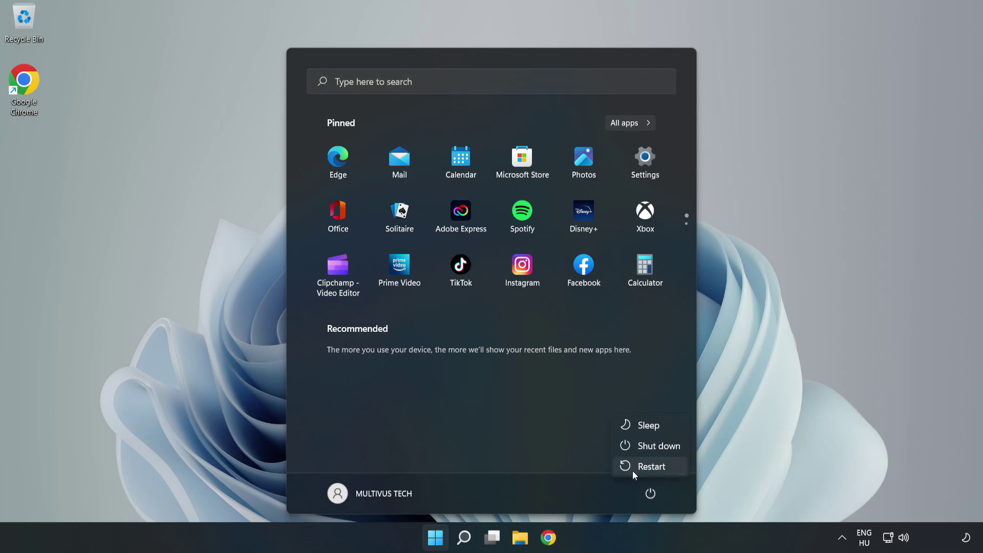